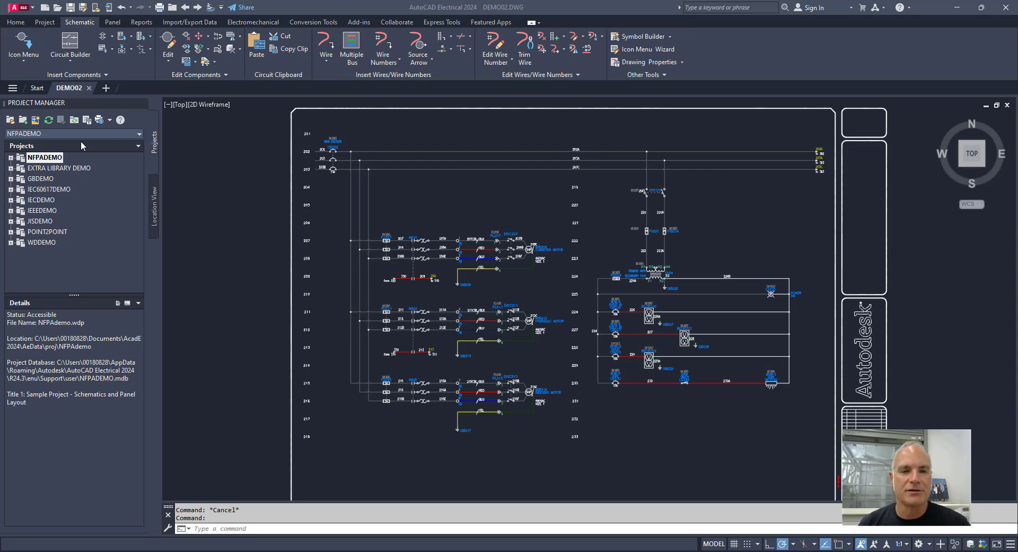
- Close the Project Manager palette and reopen it from the Project tab's Manager tool
left_click(51, 108)
left_click(53, 107)
left_click(52, 108)
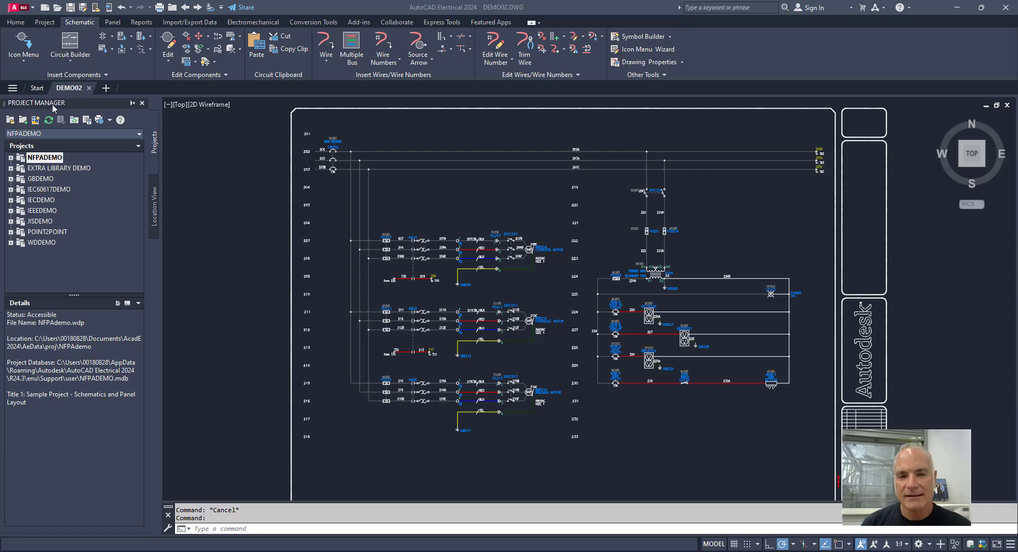
left_click(142, 104)
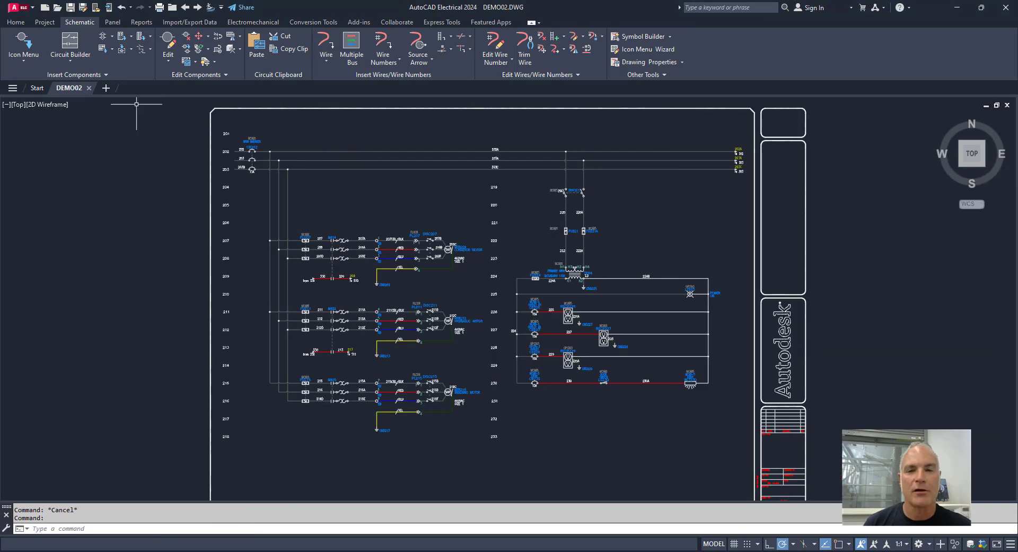
left_click(48, 24)
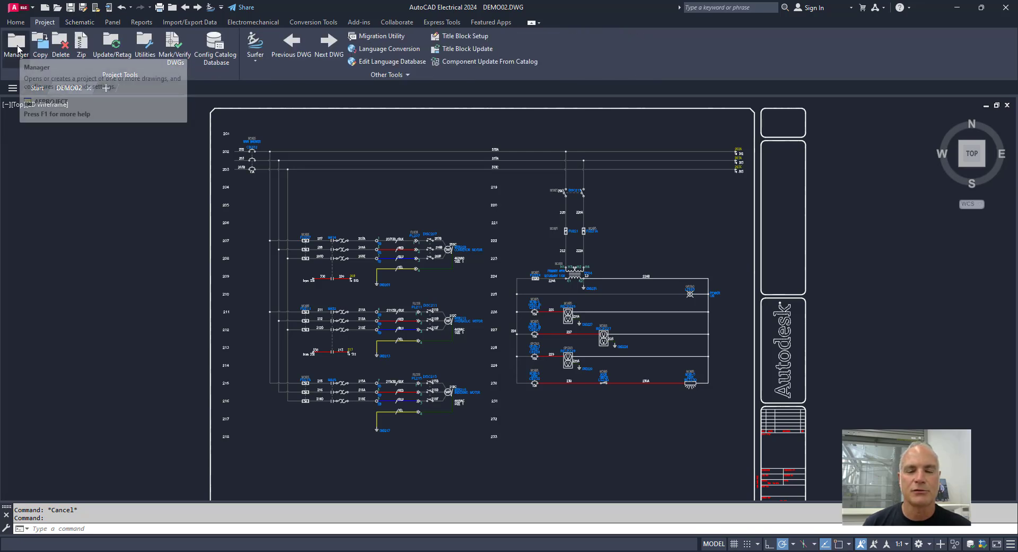
left_click(16, 45)
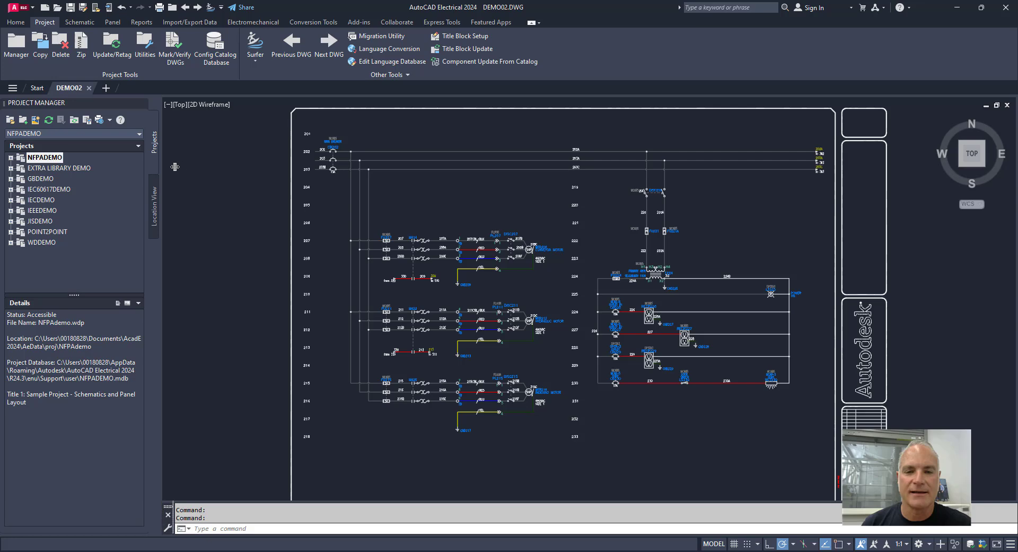
- Widen the Project Manager palette and keep it docked open on the left after toggling auto-hide
left_click_drag(179, 167, 210, 166)
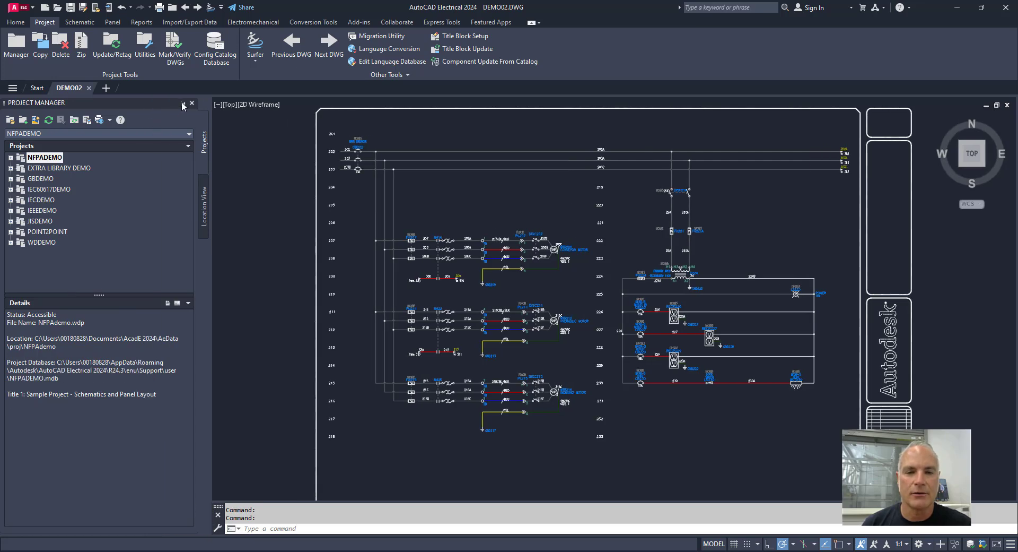
left_click(182, 105)
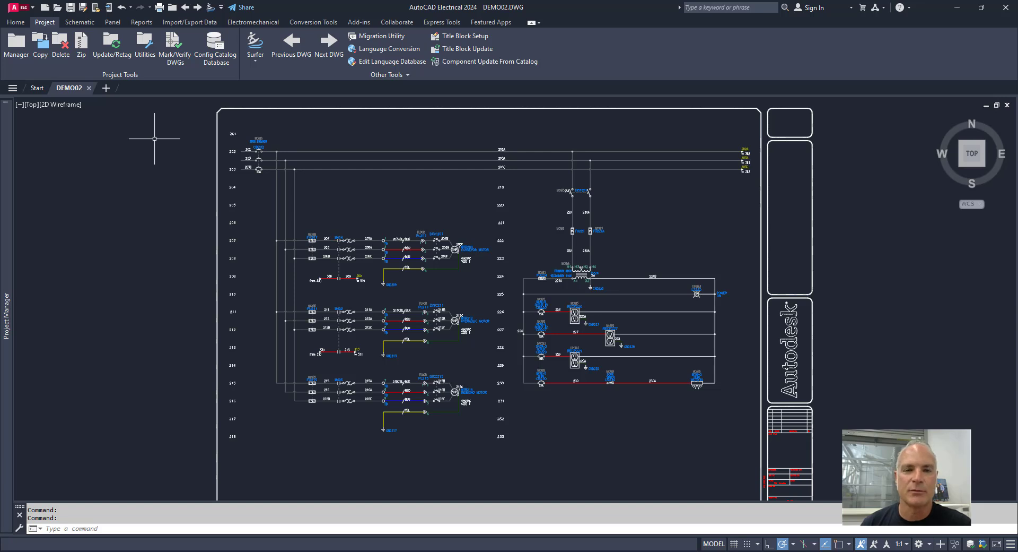
mouse_move(6, 142)
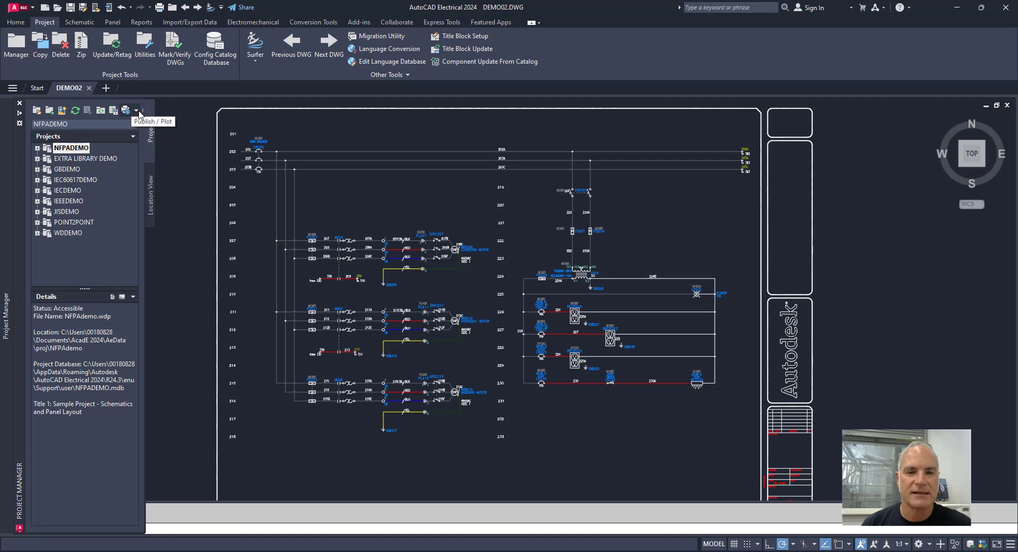
left_click(20, 113)
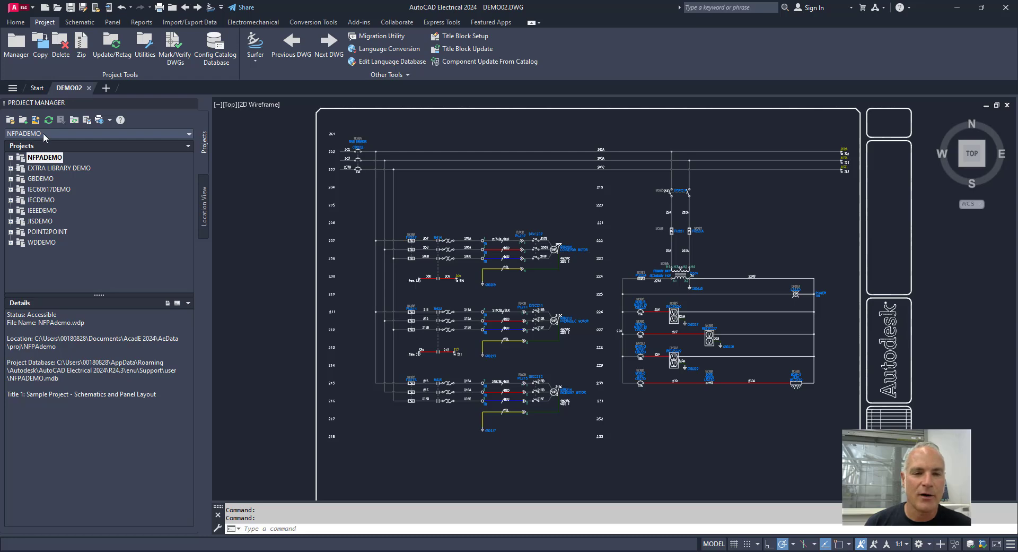
- Switch the active project from NFPADEMO to JISDEMO using the loaded-projects list
left_click(43, 133)
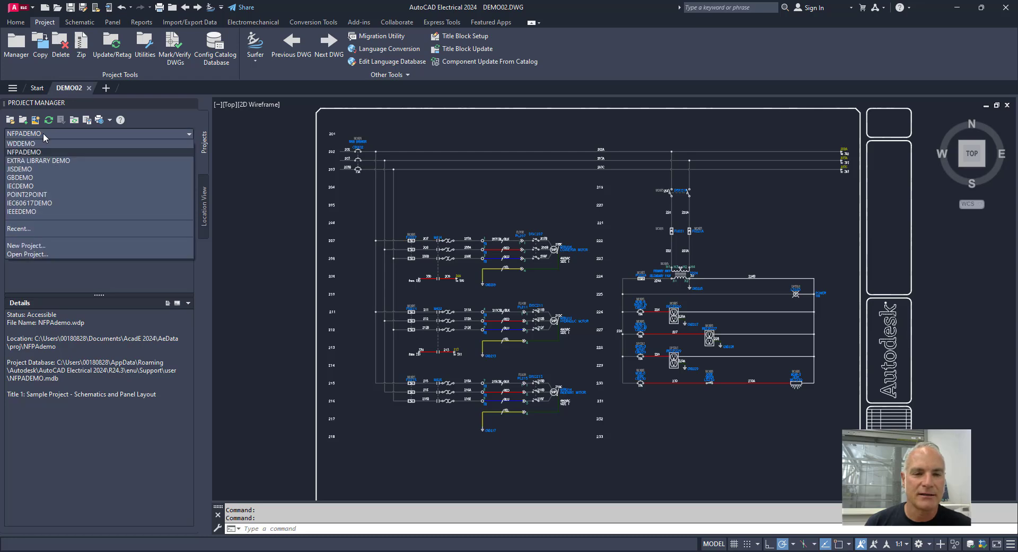
left_click(29, 170)
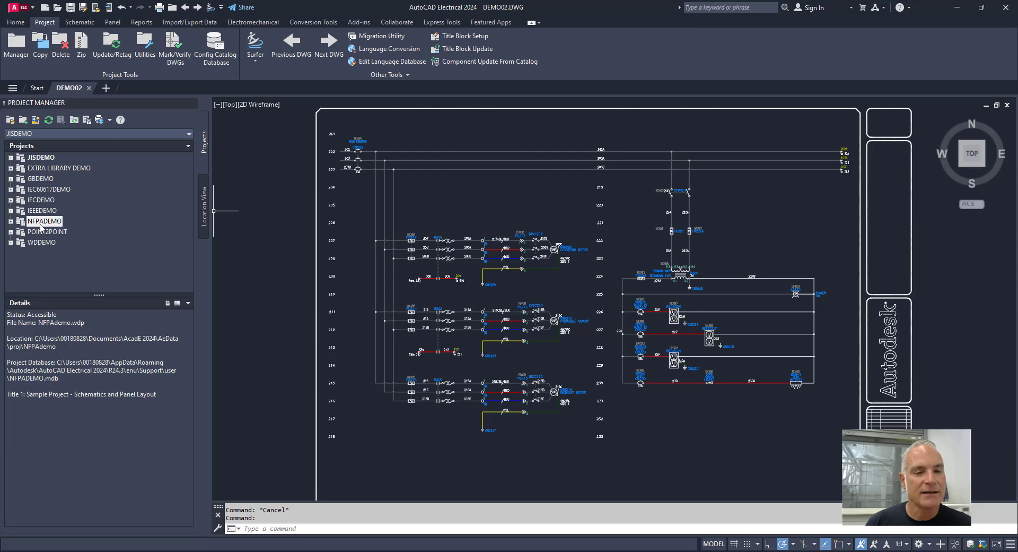
- Reactivate NFPADEMO from its right-click menu, then expand and collapse its drawing tree
left_click(75, 135)
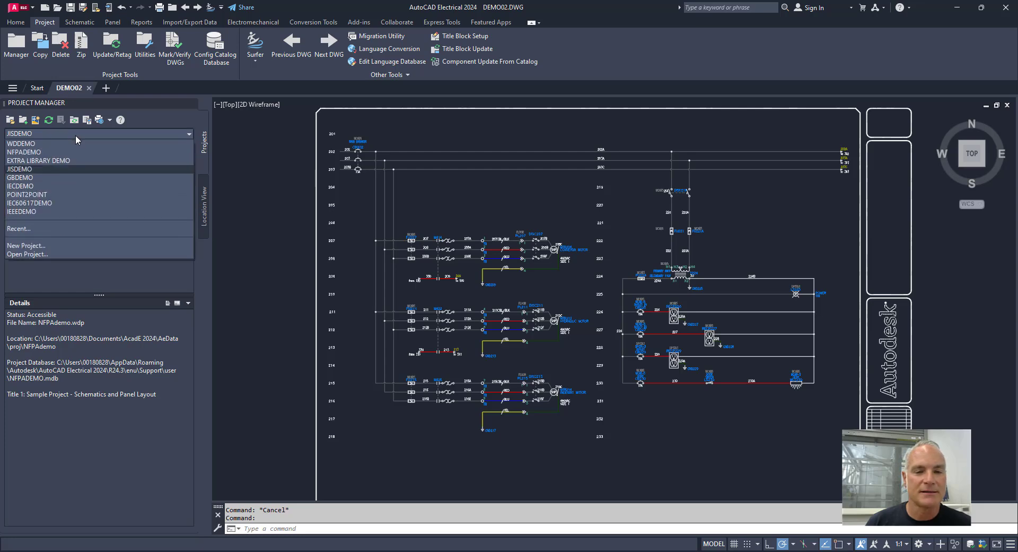
left_click(75, 135)
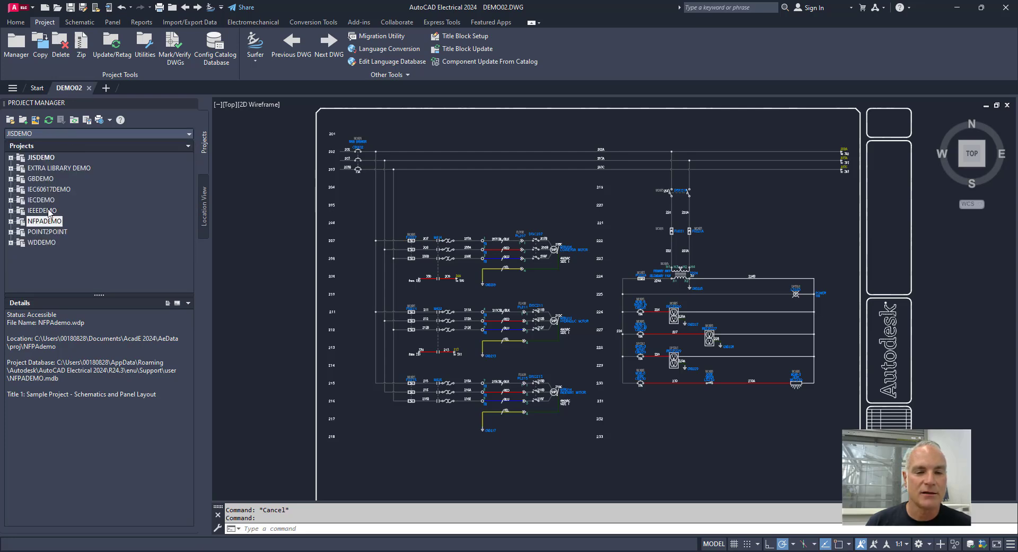
right_click(48, 223)
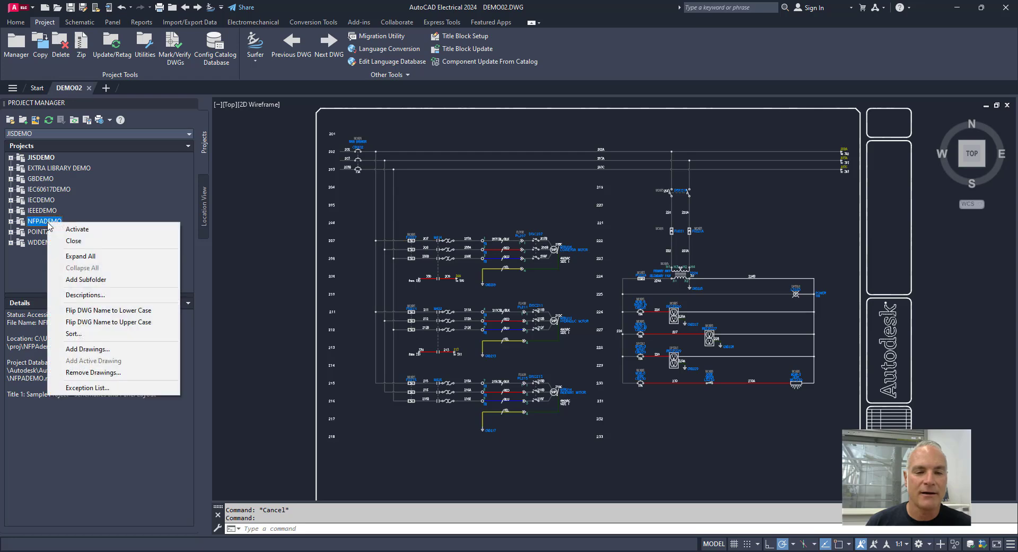
left_click(69, 229)
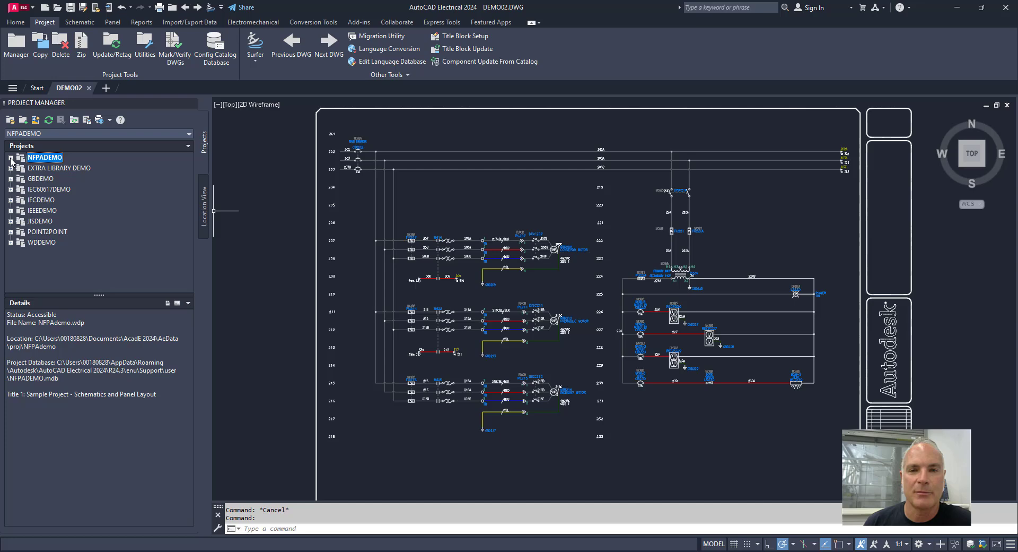
left_click(11, 158)
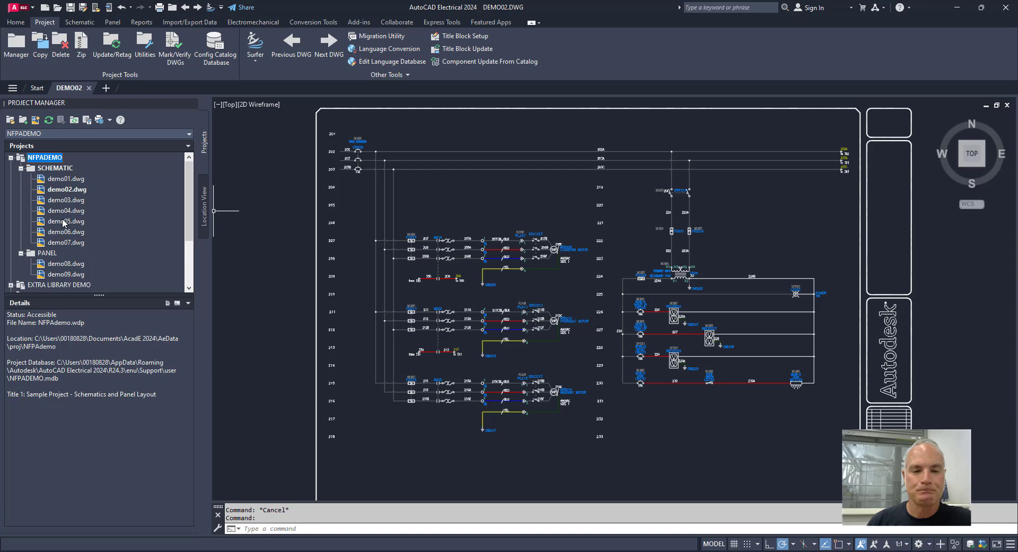
left_click(11, 158)
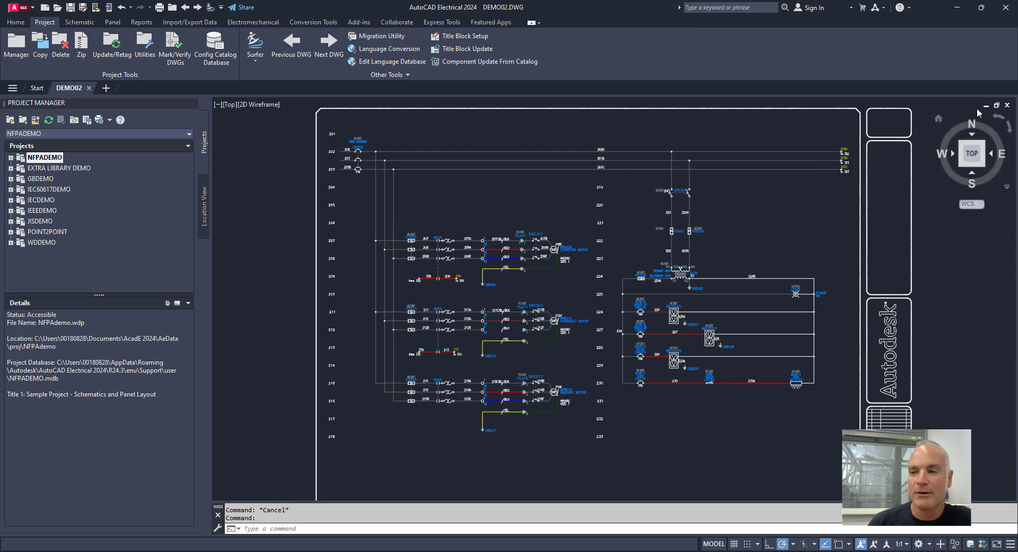
- Close the DEMO02 drawing and reopen demo02.dwg from NFPADEMO's expanded project tree
left_click(1007, 105)
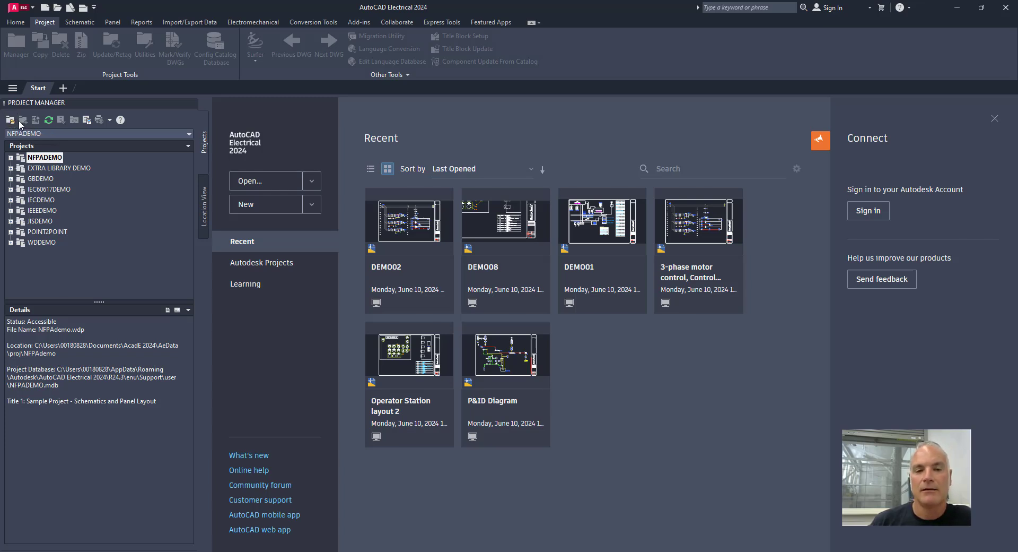
left_click(11, 158)
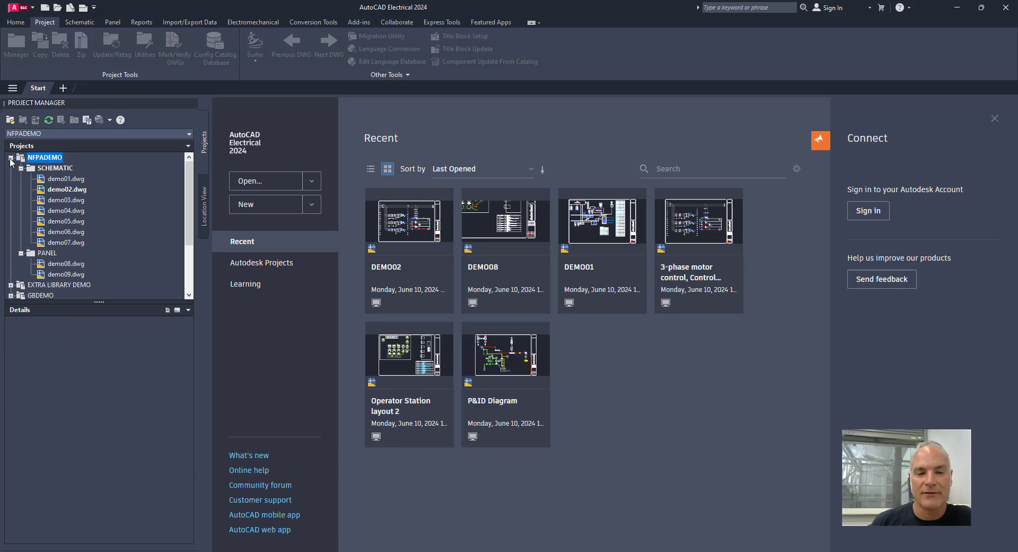
double_click(56, 189)
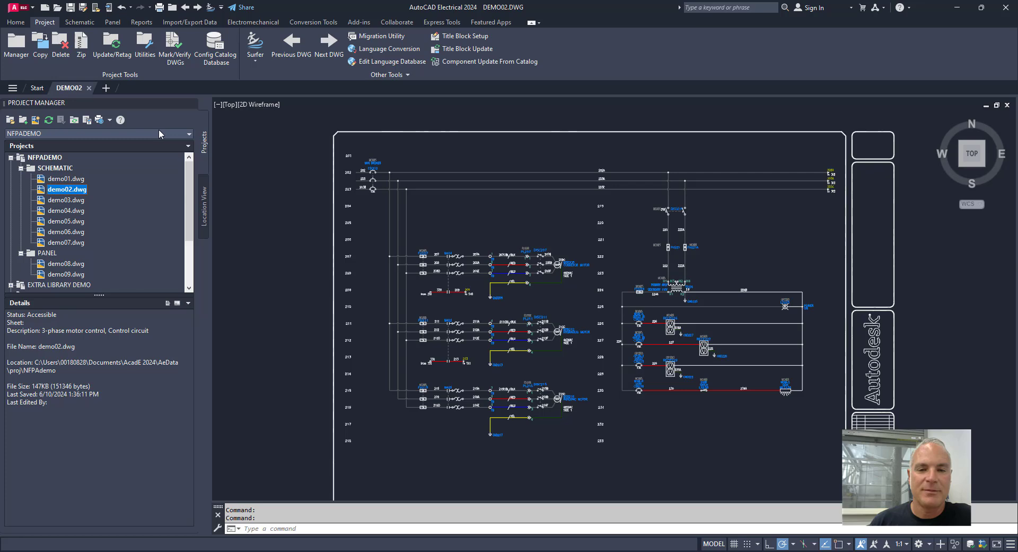
- Start a new project from the project options and name it 'Practice Project 1'
left_click(189, 134)
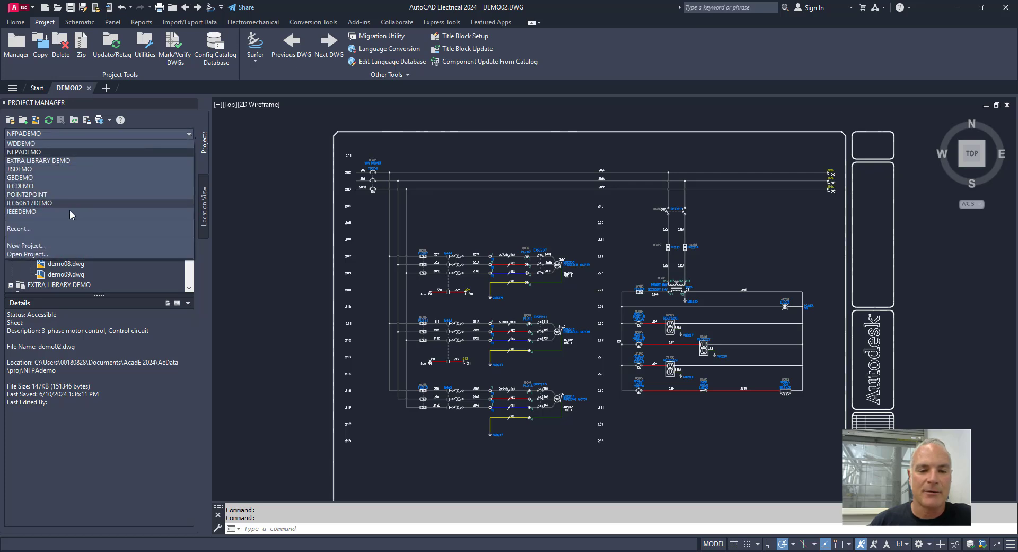
left_click(26, 245)
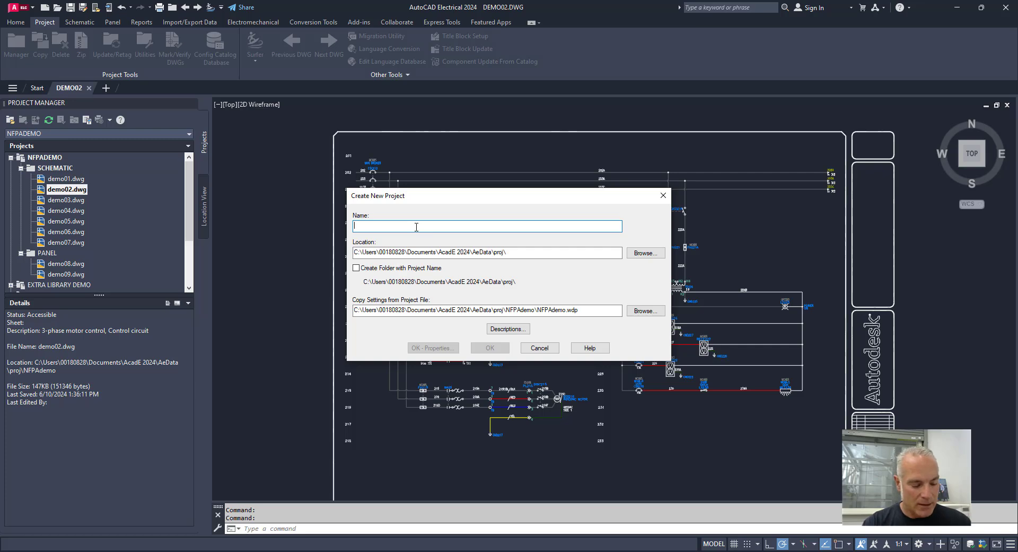
type("Pra")
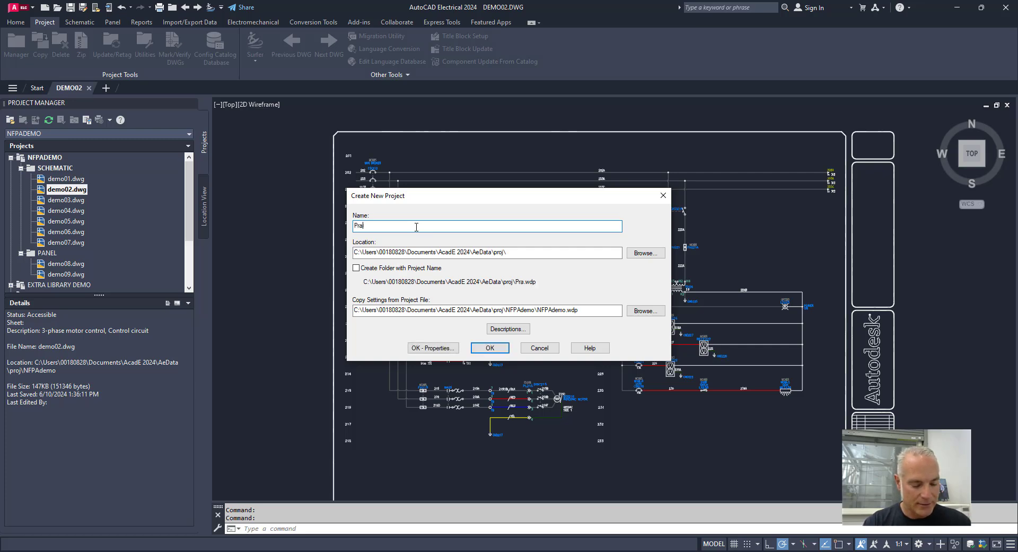
type("ctice Pro")
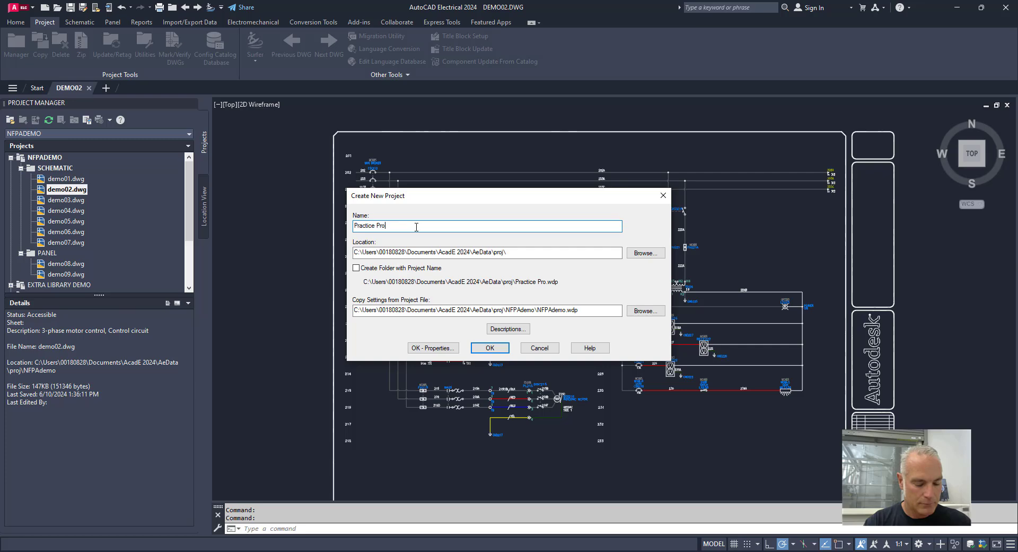
type("ject 1")
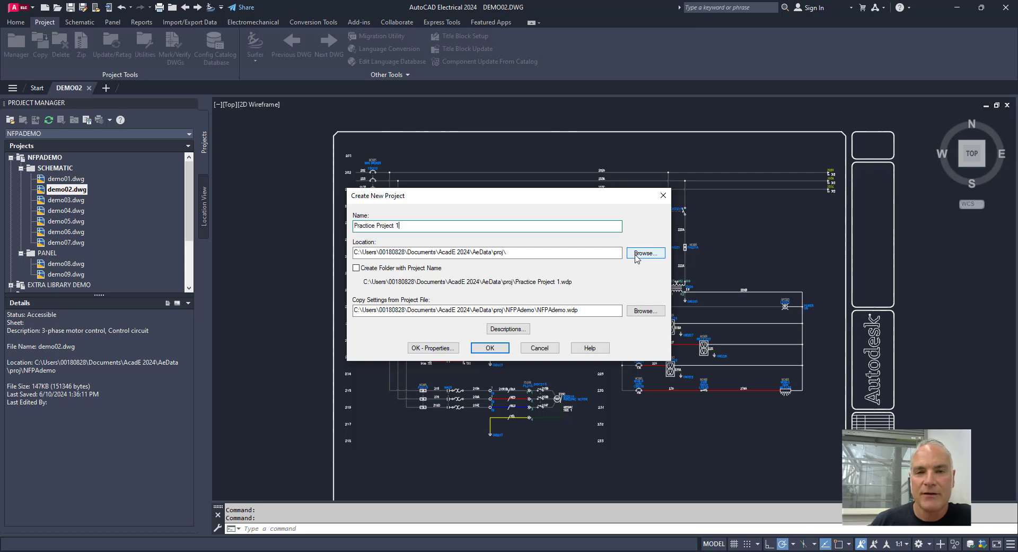
- Create a 'Practice' subfolder under Proj and set it as the project location
left_click(637, 256)
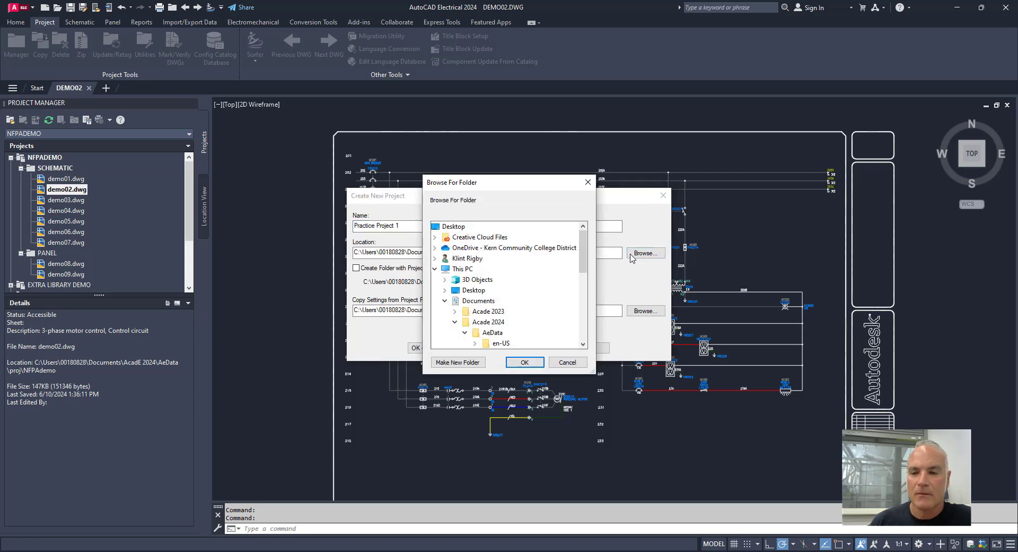
scroll(524, 274, "down", 1)
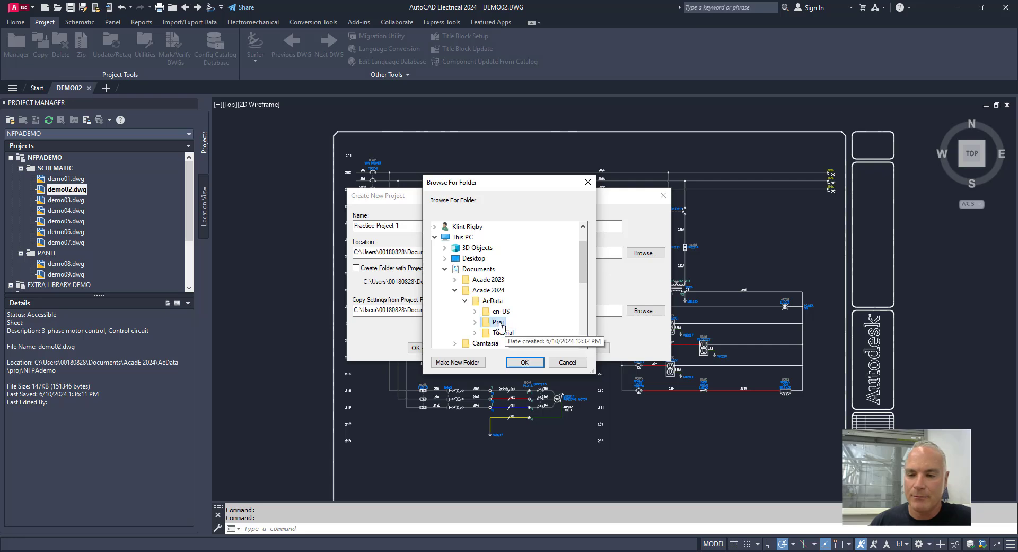
double_click(498, 323)
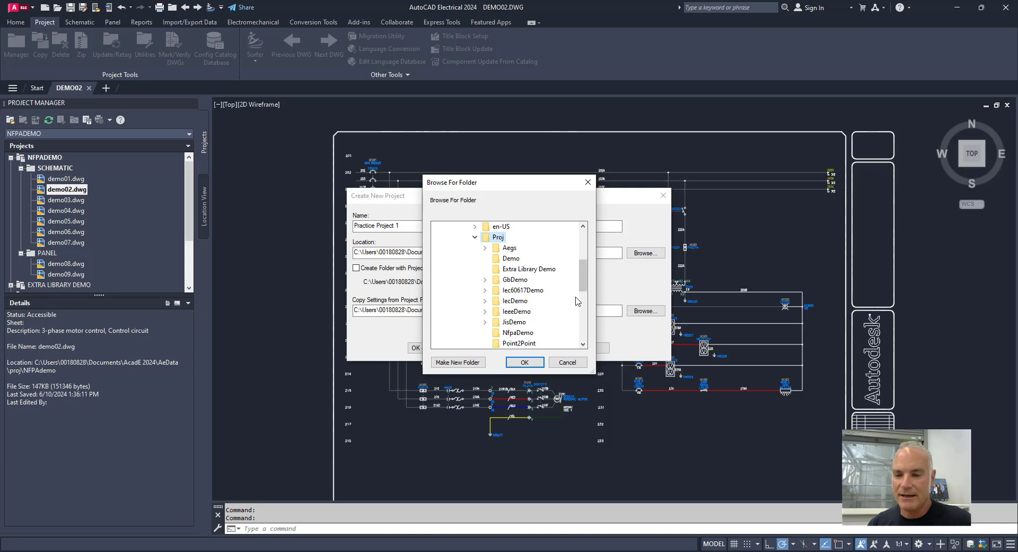
scroll(572, 297, "down", 1)
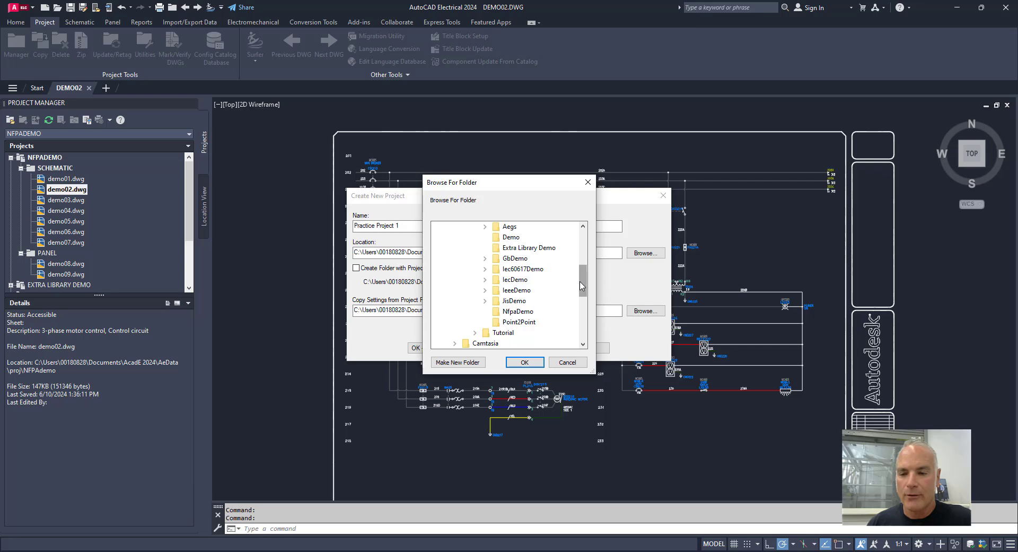
left_click_drag(582, 285, 581, 278)
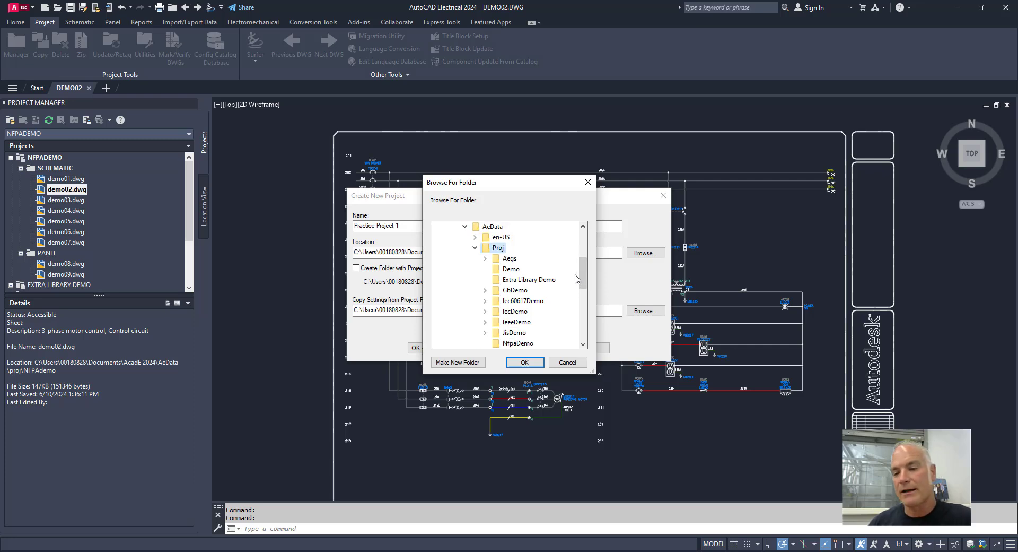
left_click(459, 362)
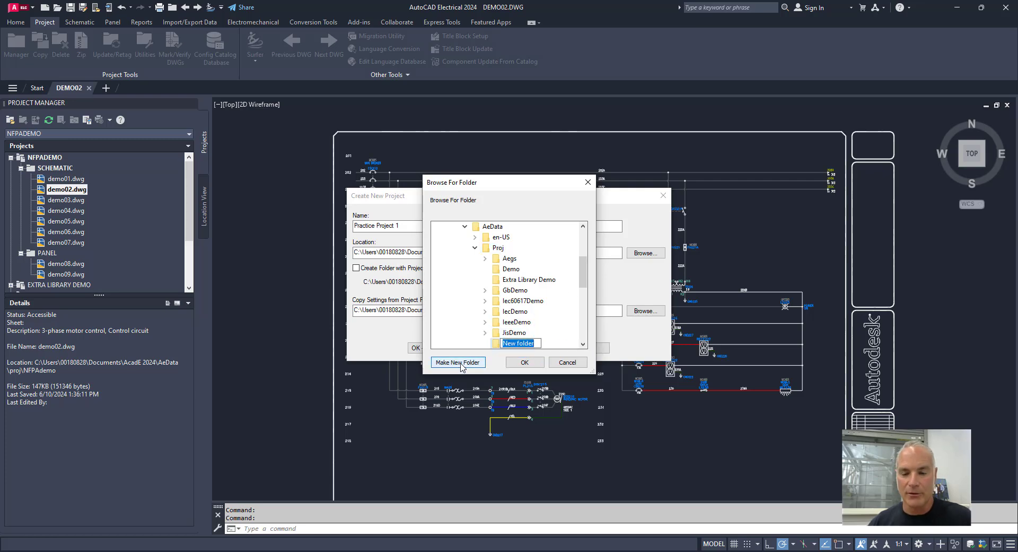
type("Pr")
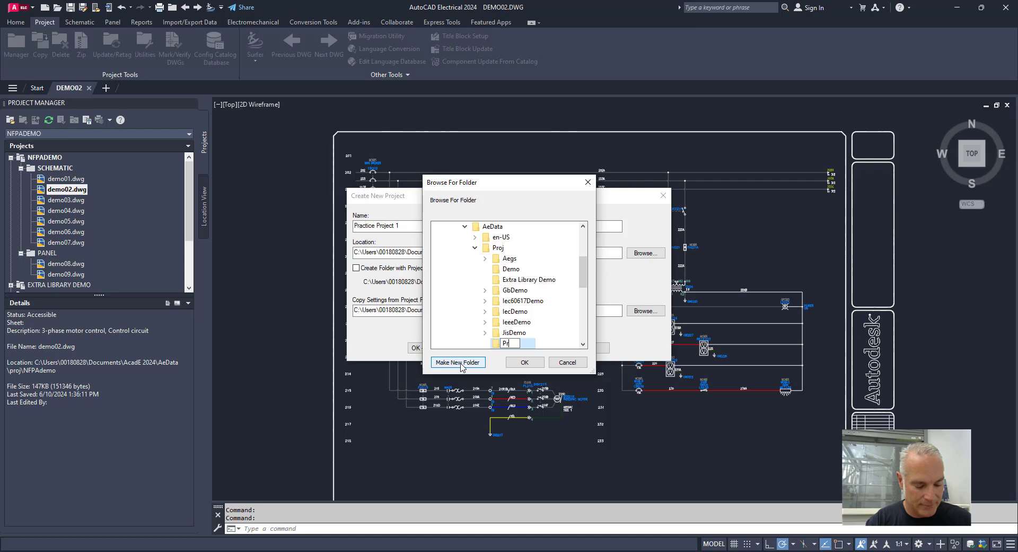
type("actice")
key("Return")
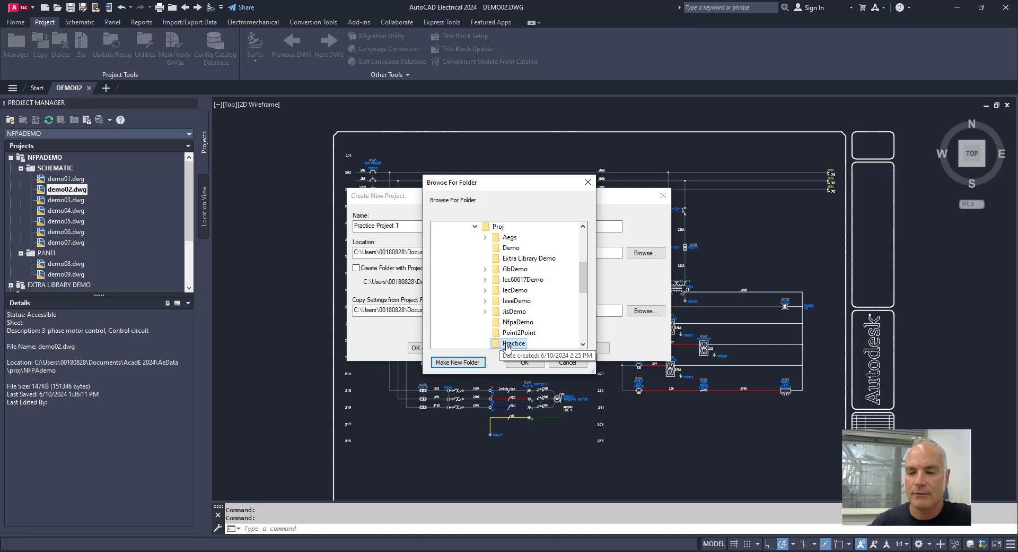
left_click(509, 363)
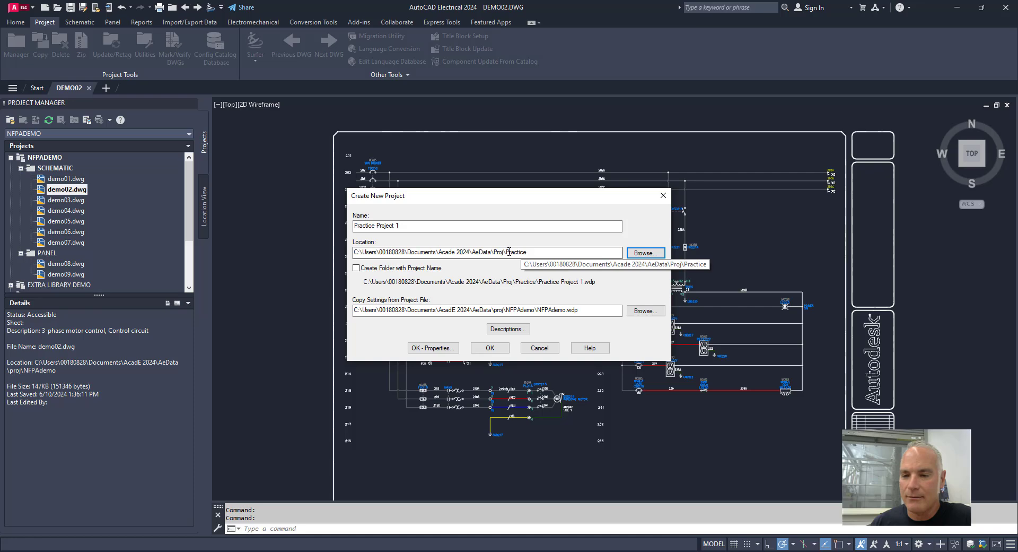
left_click_drag(509, 252, 525, 253)
left_click(527, 253)
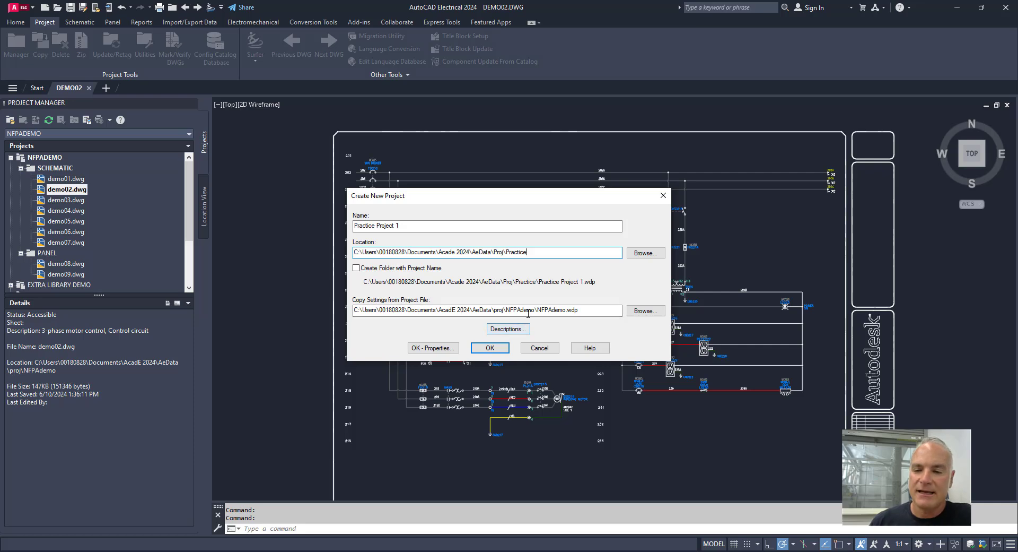
left_click_drag(535, 311, 563, 314)
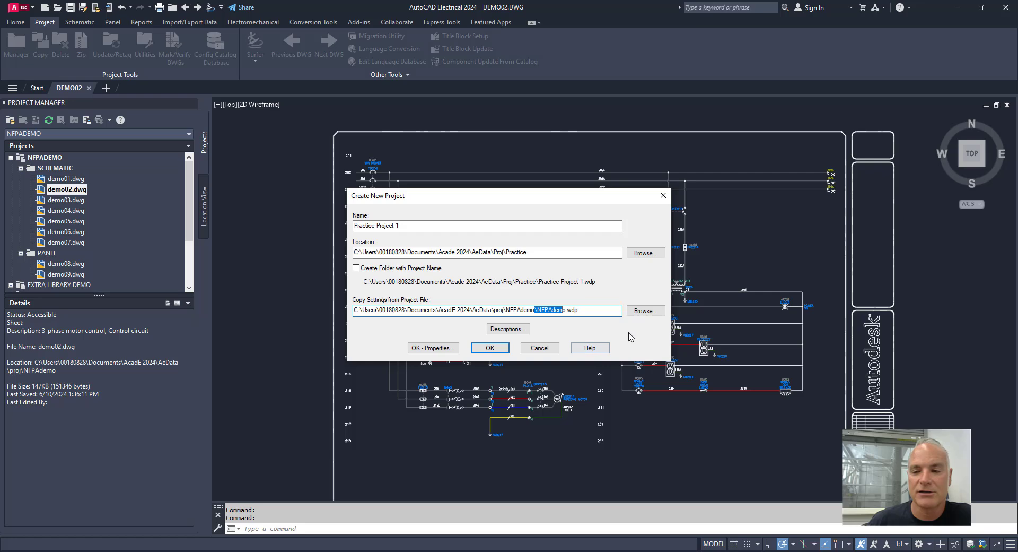
left_click(605, 313)
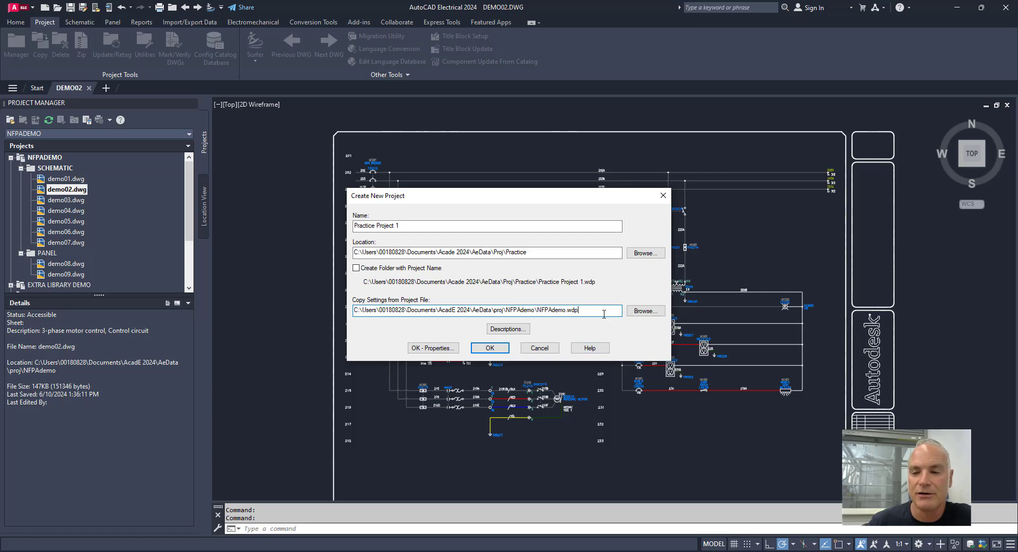
- Enter descriptions 'Practical AutoAD & Inventoer', 'AutoCAD Electrical' and 'Project #1' on Lines 1-3
left_click(508, 329)
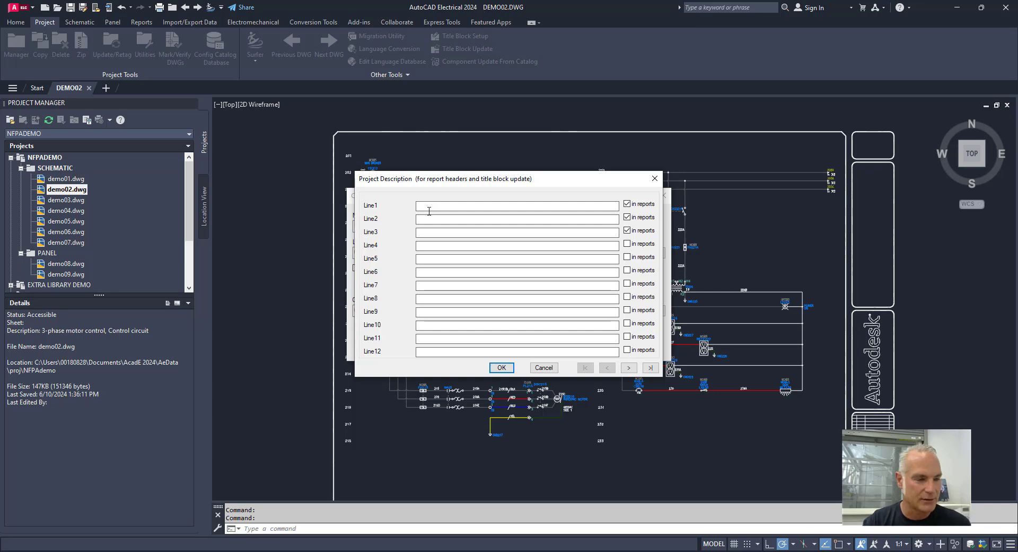
type("P")
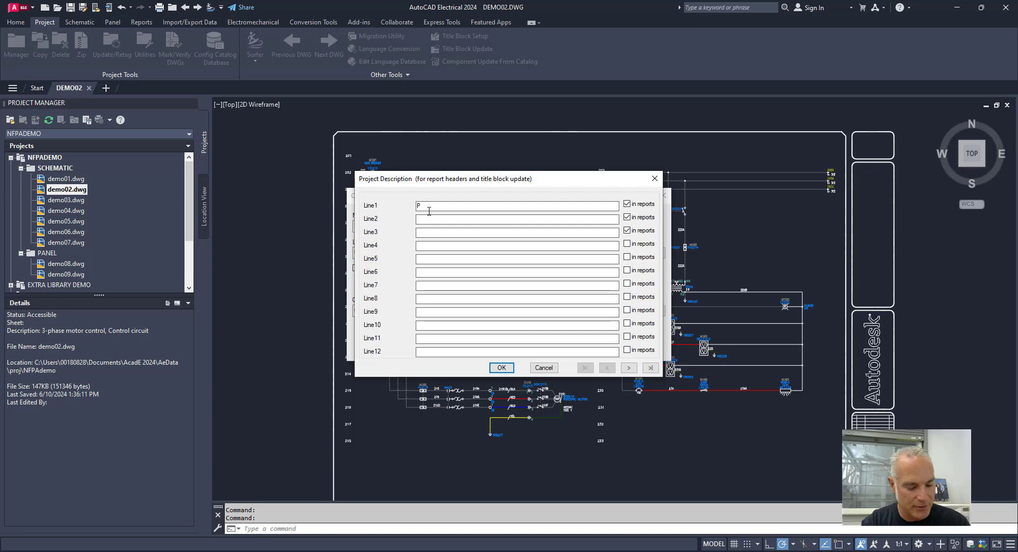
type("ractical AutoAD & In")
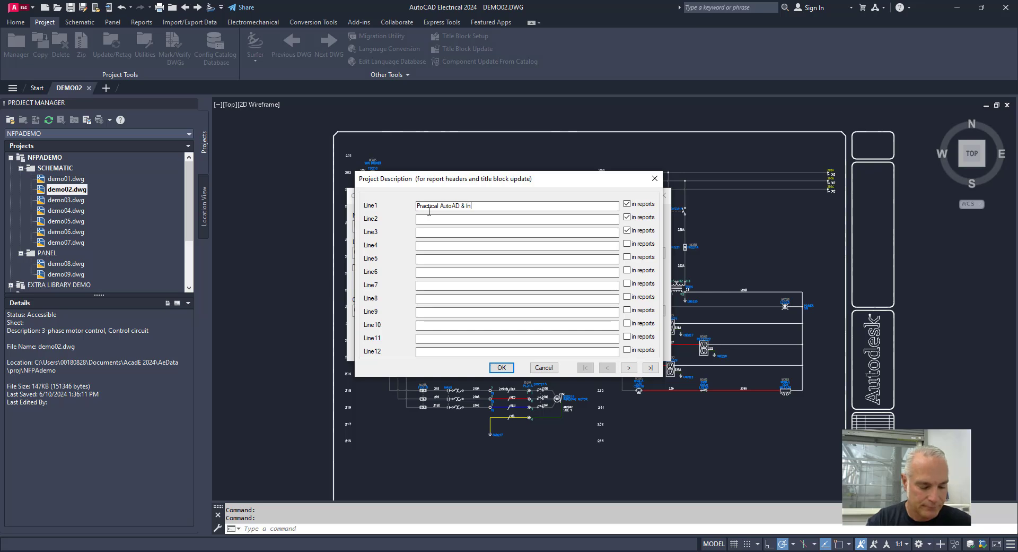
type("ventoer")
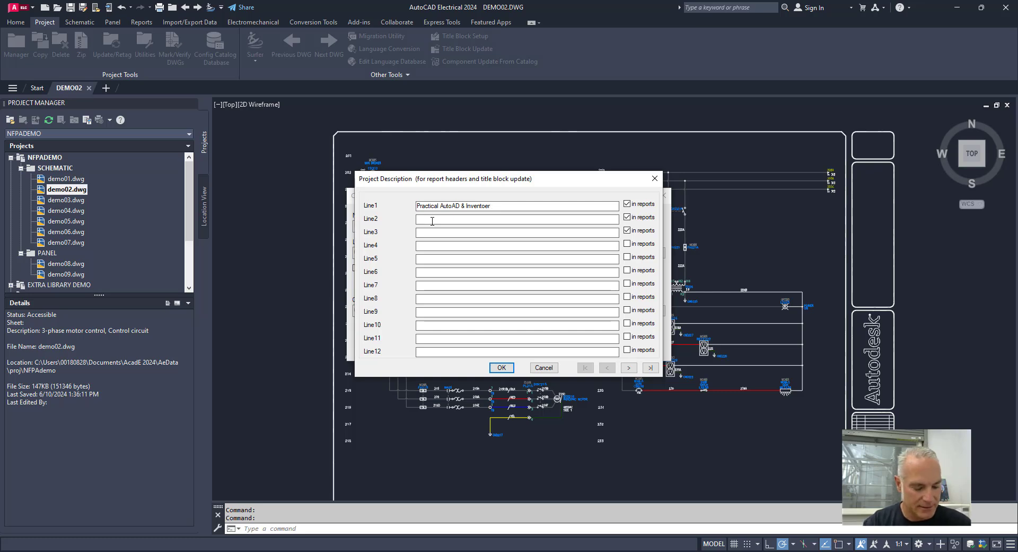
left_click(432, 221)
type("AutoCAD Electrical")
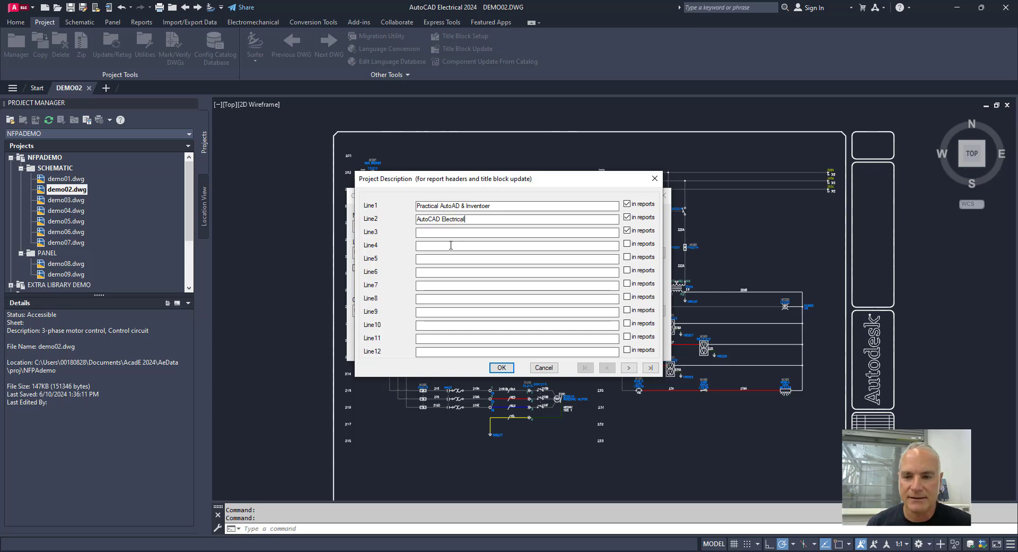
left_click(449, 237)
type("Project #1")
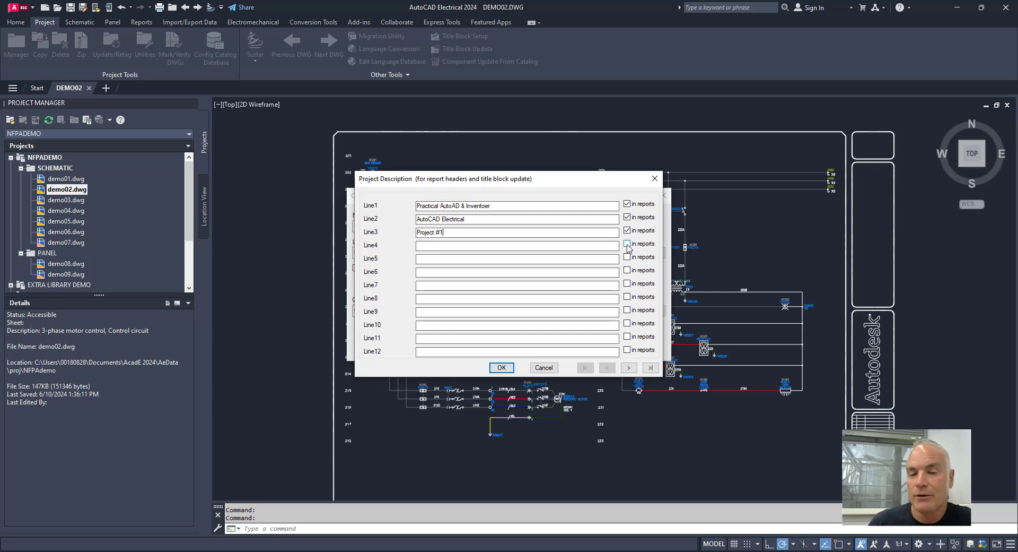
left_click(501, 368)
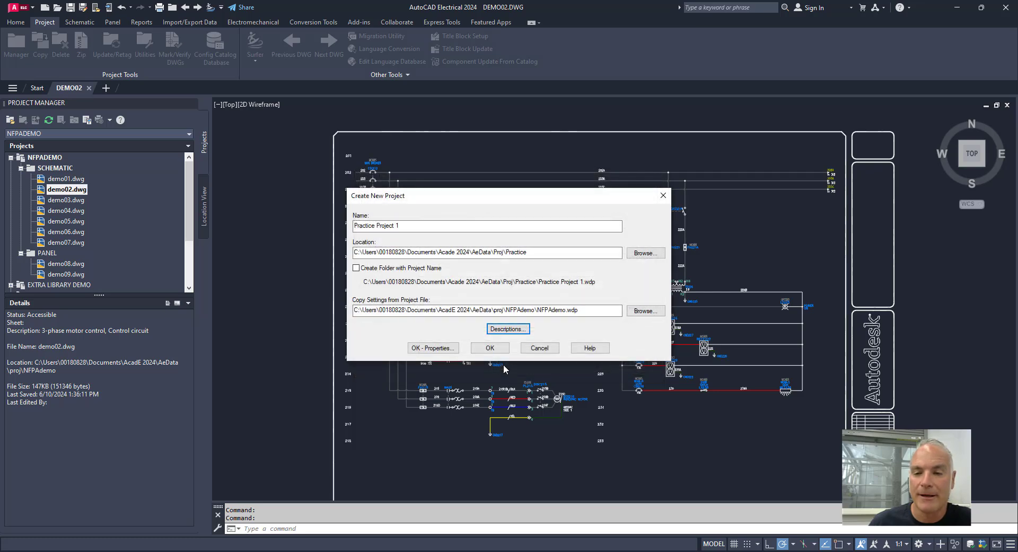
- Create the project with OK - Properties and expand its Schematic Libraries paths
left_click(427, 350)
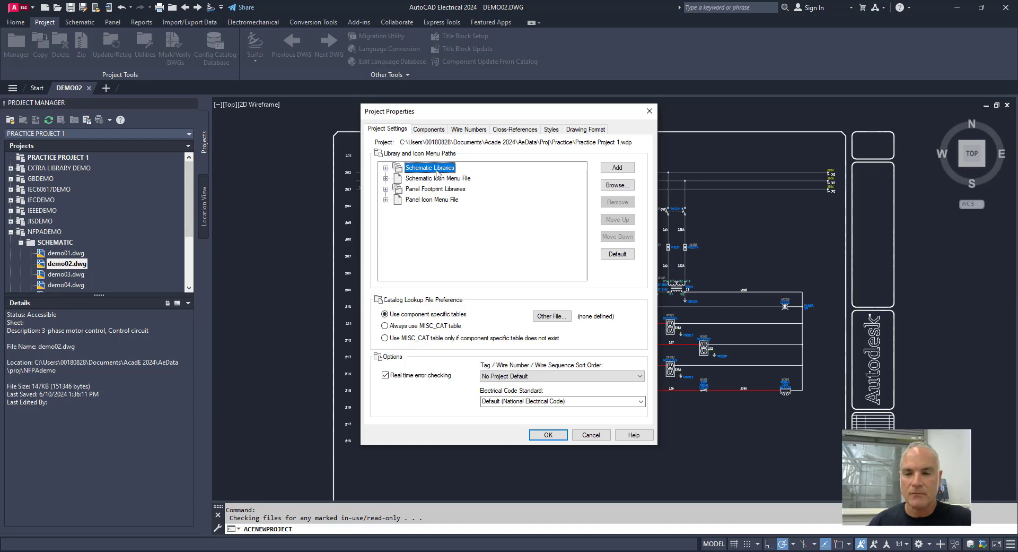
left_click(386, 167)
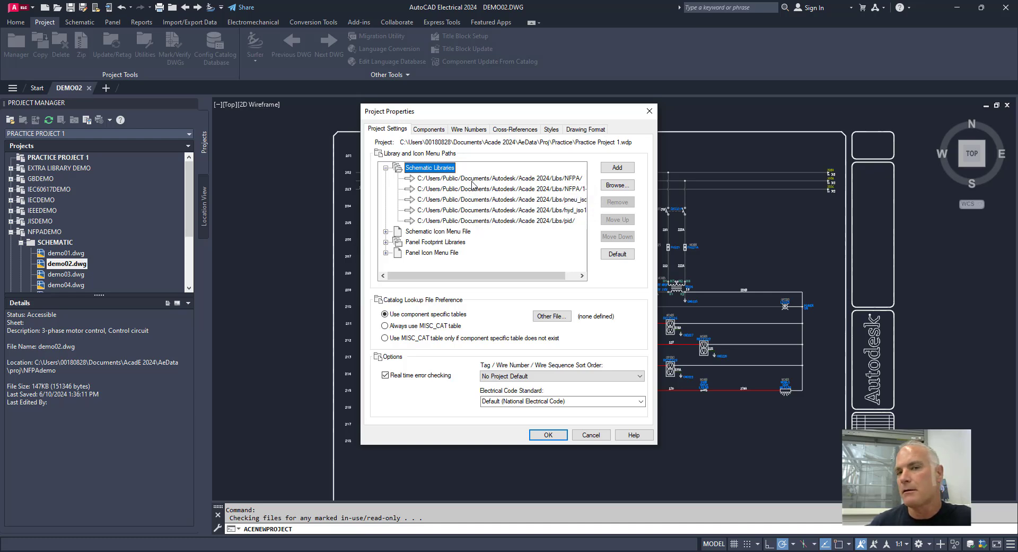
- Show the Components tab with tag format %F%N and line-reference numbering
left_click(429, 129)
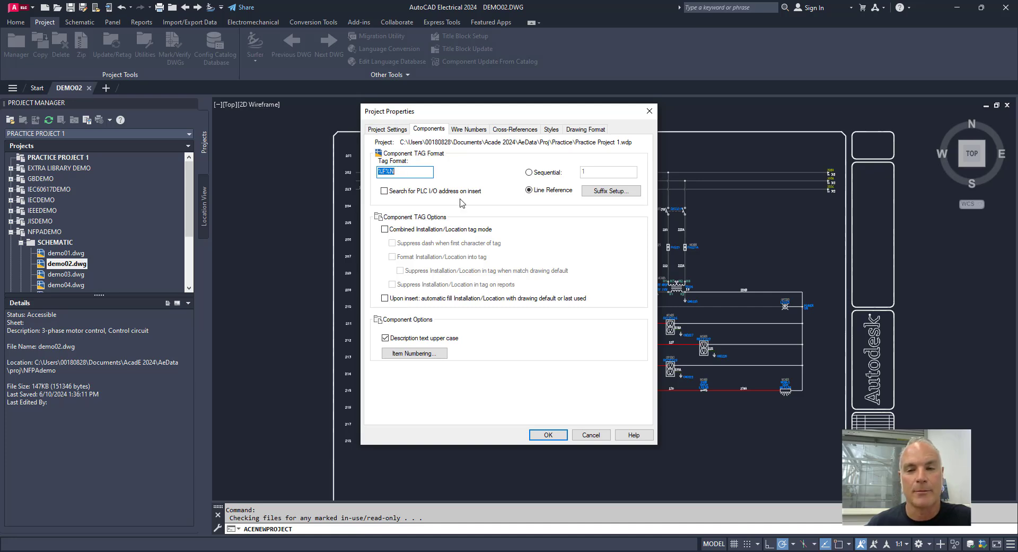
- Step through the Wire Numbers, Cross-References, Styles and Drawing Format tabs
left_click(475, 132)
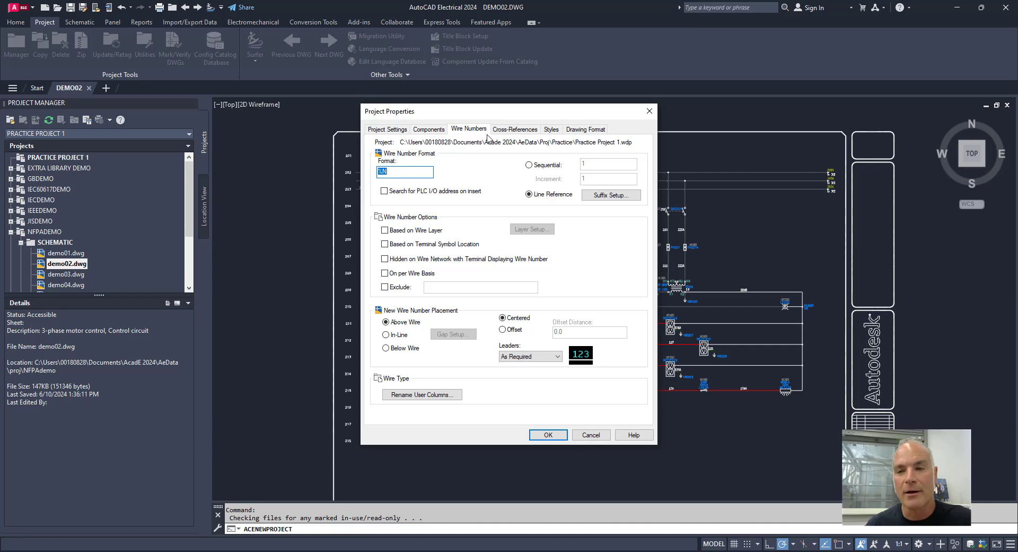
left_click(507, 132)
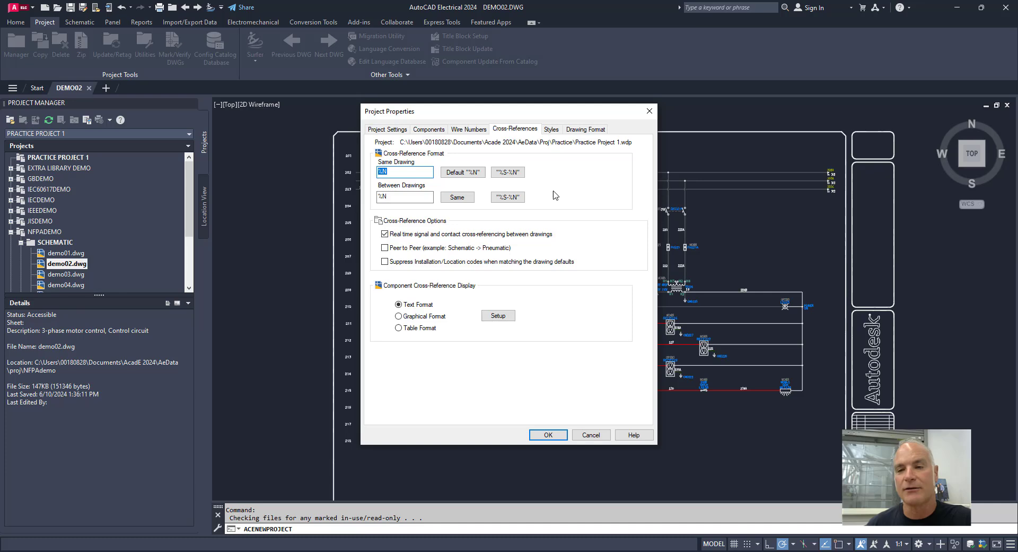
left_click(551, 130)
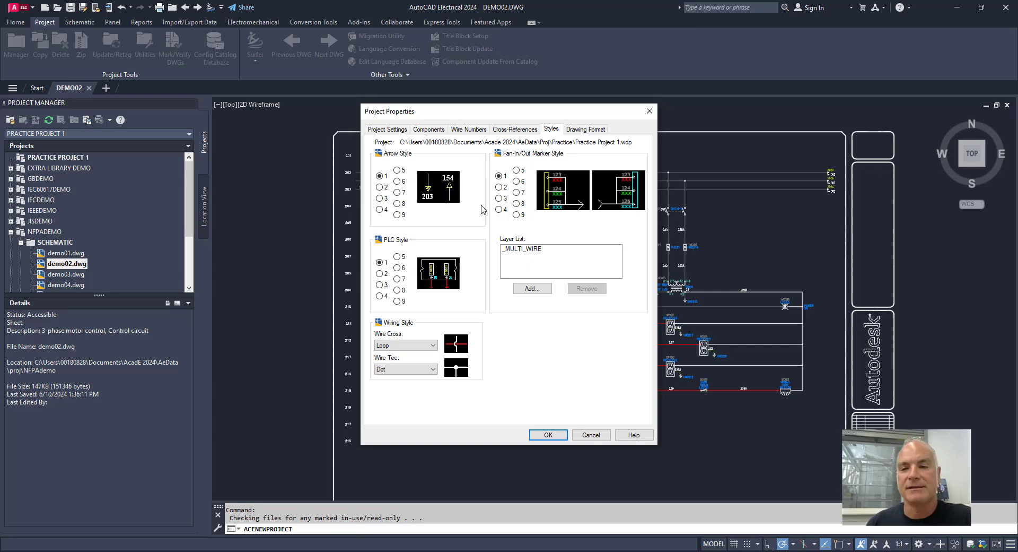
left_click(576, 131)
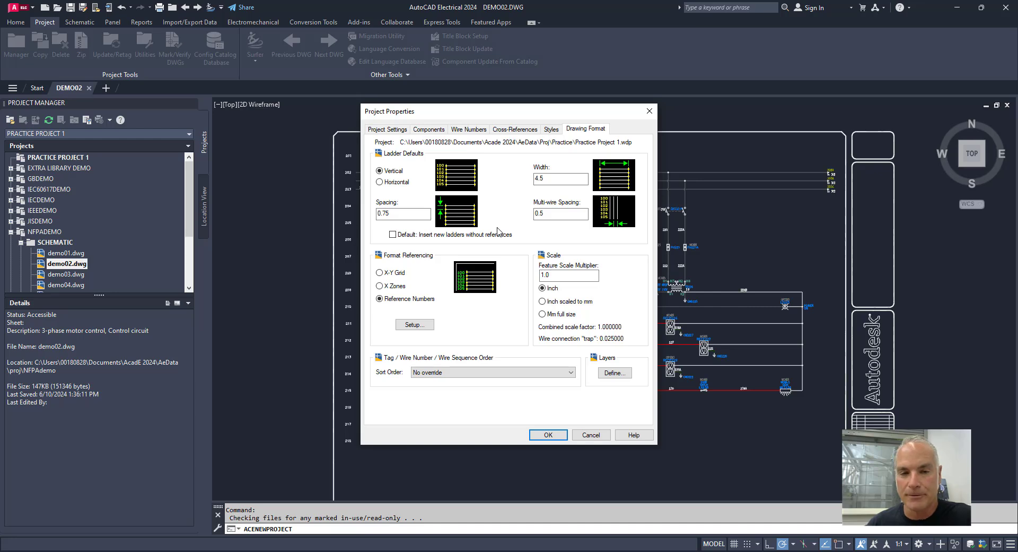
- Accept the Project Properties dialog, leaving Practice Project 1 active in Project Manager
left_click(549, 435)
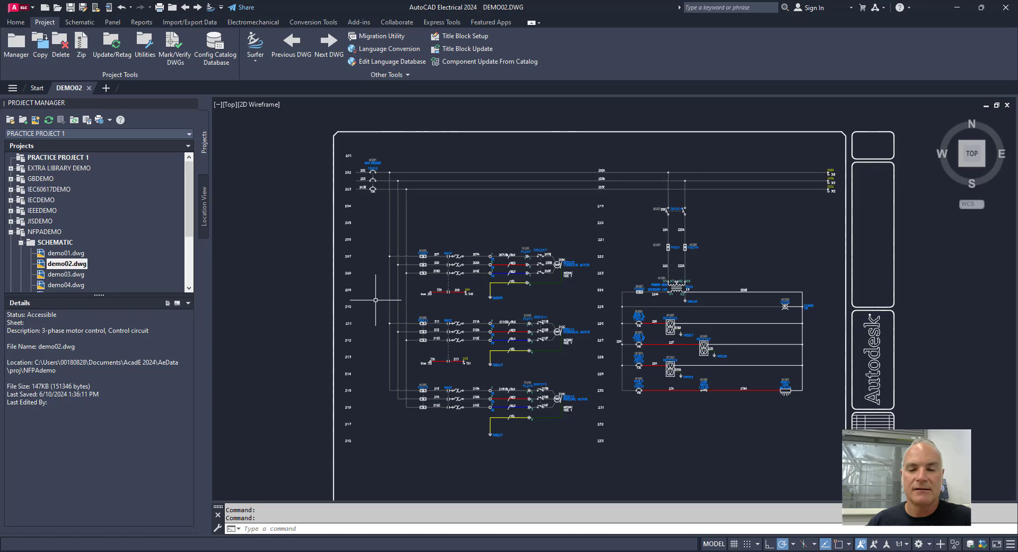